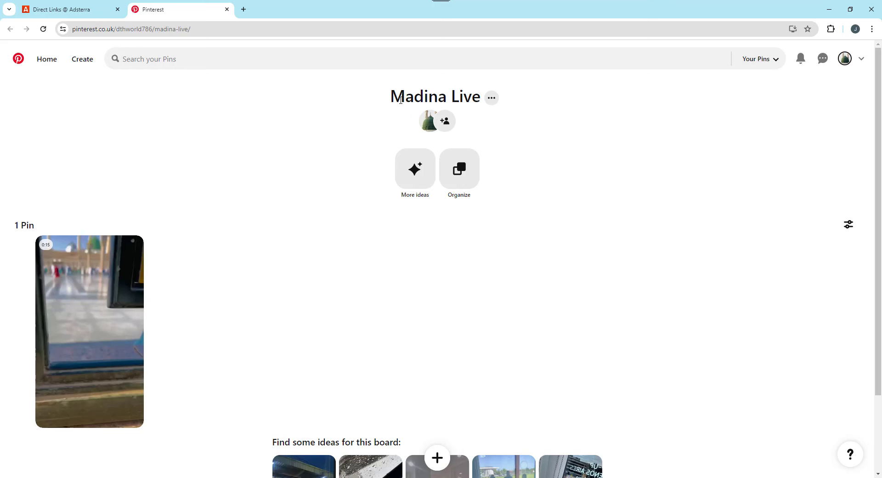
{"action": "left_click_drag", "start_coordinate": [391, 97], "coordinate": [479, 97]}
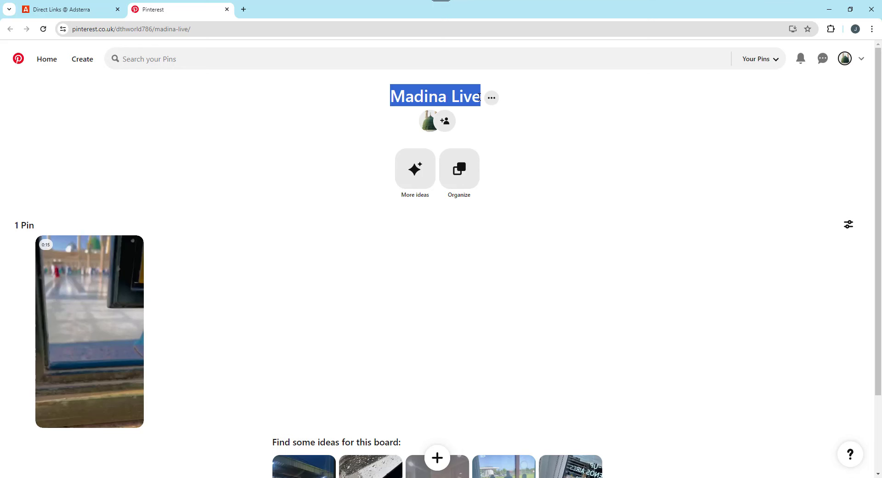
{"action": "left_click", "coordinate": [300, 166]}
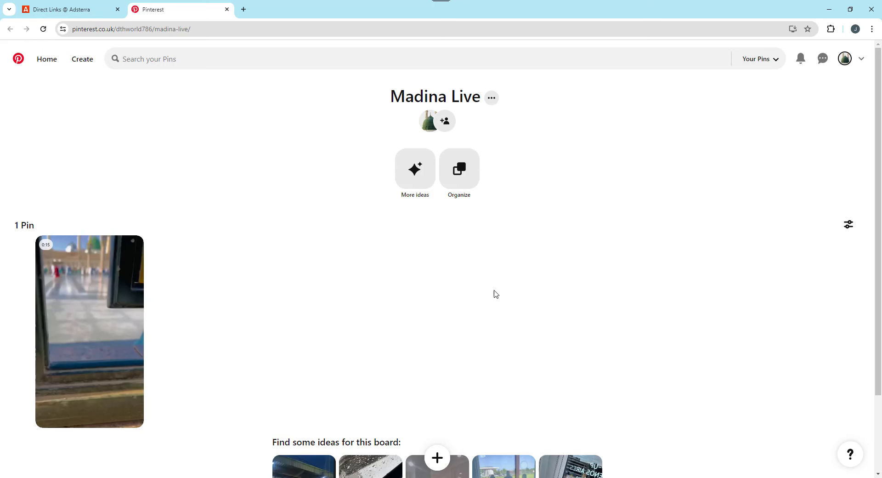
{"action": "scroll", "coordinate": [333, 299], "scroll_direction": "down", "scroll_amount": 2}
{"action": "scroll", "coordinate": [333, 299], "scroll_direction": "up", "scroll_amount": 2}
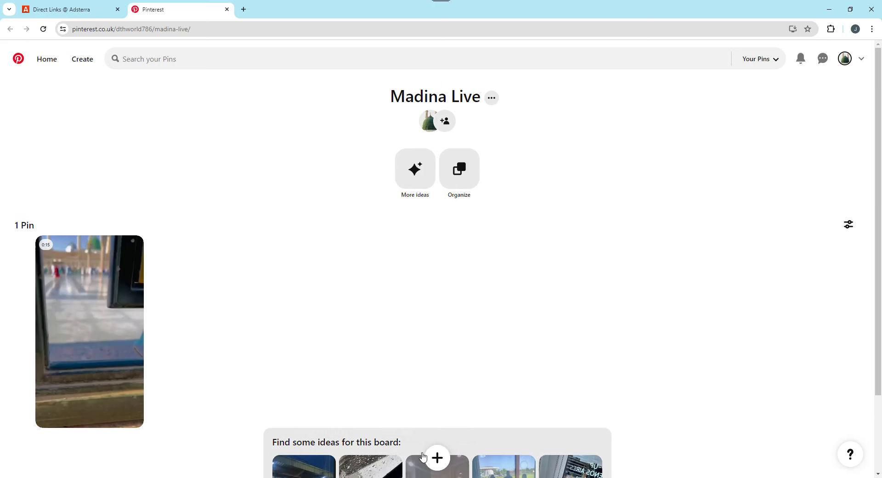
Step: Start a new pin on the Madina Live board and upload the 720p FDownloader.Net video from the Tiktok videos folder
{"action": "left_click", "coordinate": [436, 457]}
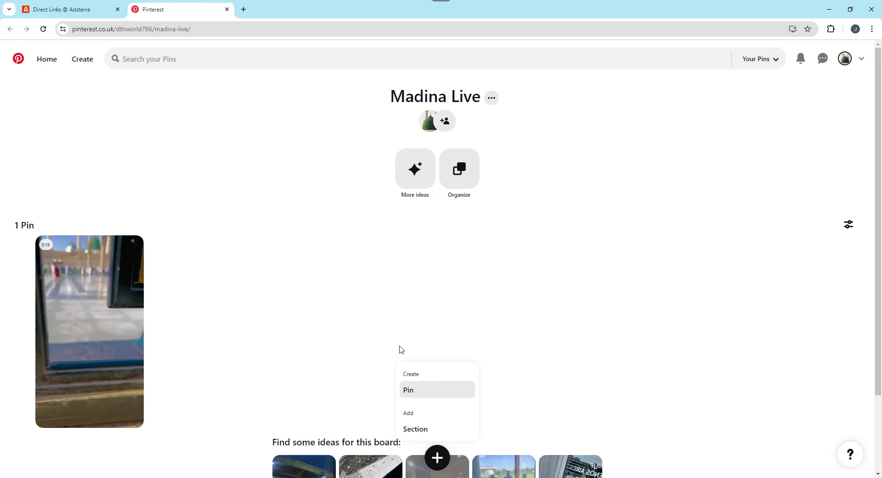
{"action": "left_click", "coordinate": [410, 392]}
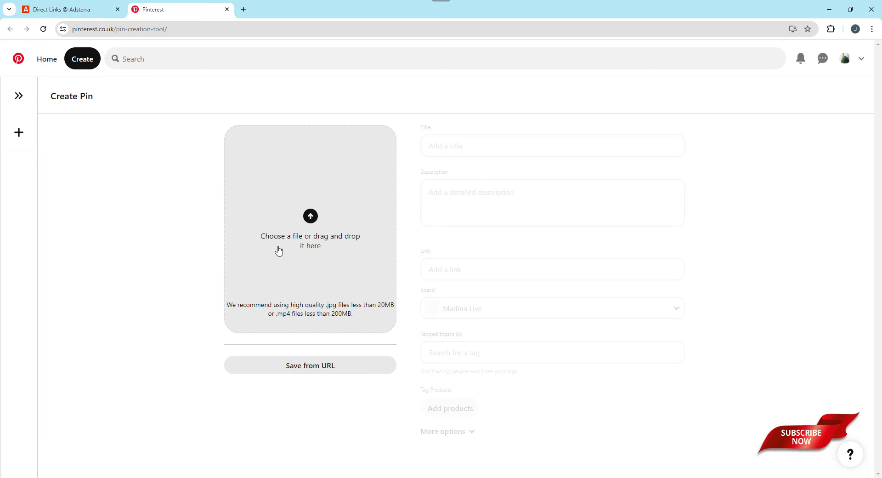
{"action": "left_click", "coordinate": [339, 233]}
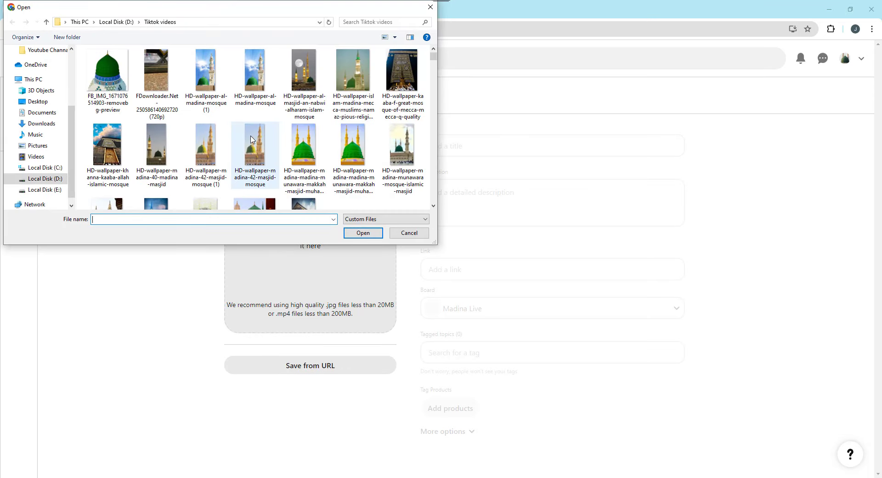
{"action": "left_click", "coordinate": [156, 82]}
{"action": "left_click", "coordinate": [368, 232]}
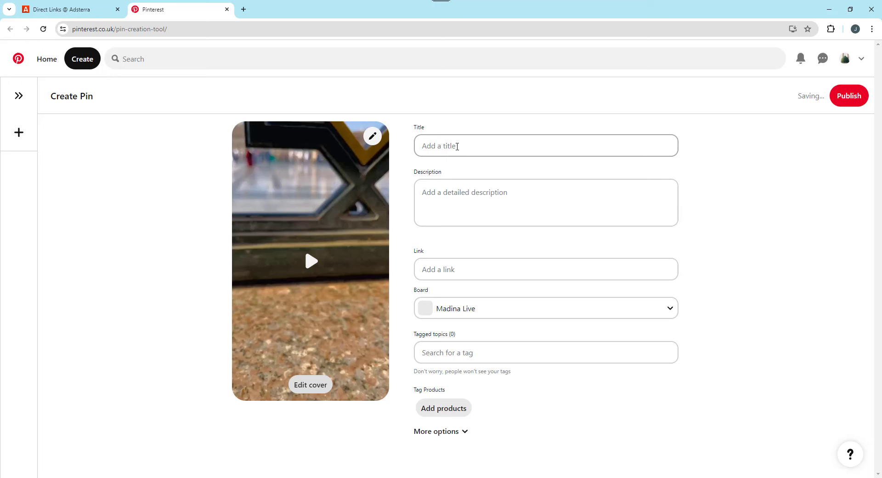
{"action": "left_click", "coordinate": [457, 146]}
{"action": "left_click", "coordinate": [475, 174]}
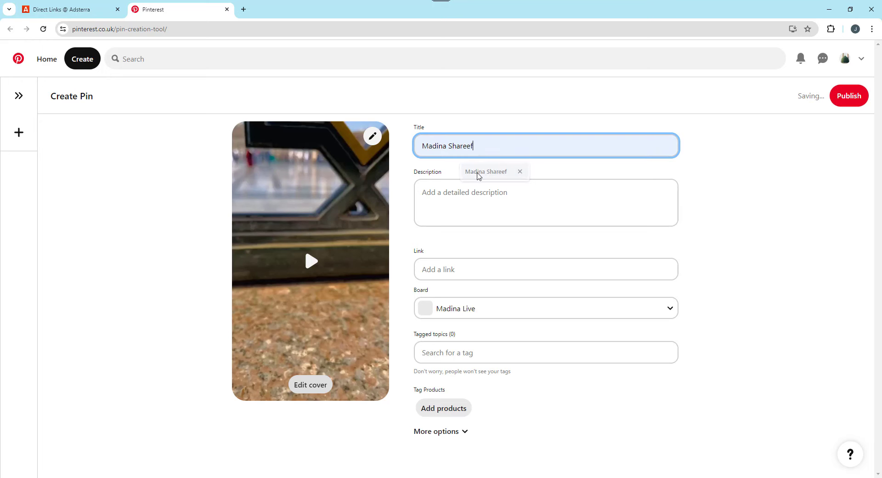
{"action": "left_click", "coordinate": [449, 199]}
{"action": "left_click_drag", "start_coordinate": [476, 145], "coordinate": [387, 132]}
{"action": "key", "text": "ctrl+c"}
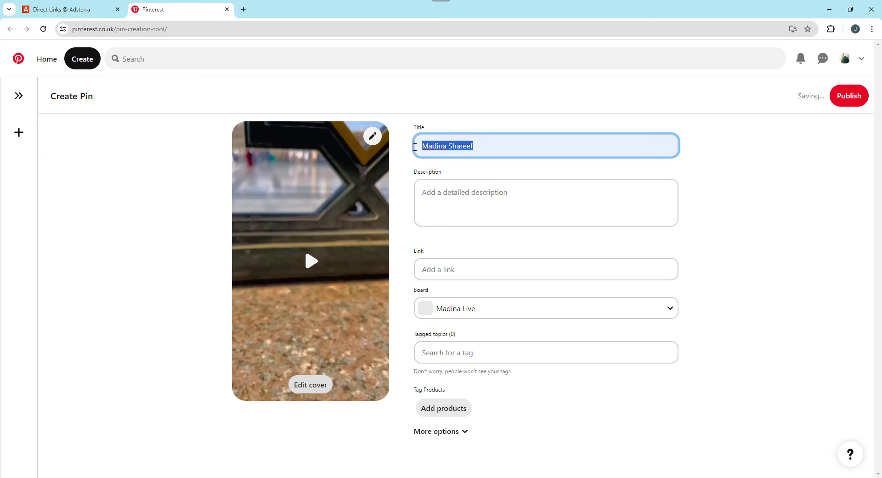
{"action": "left_click", "coordinate": [449, 198]}
{"action": "key", "text": "ctrl+v"}
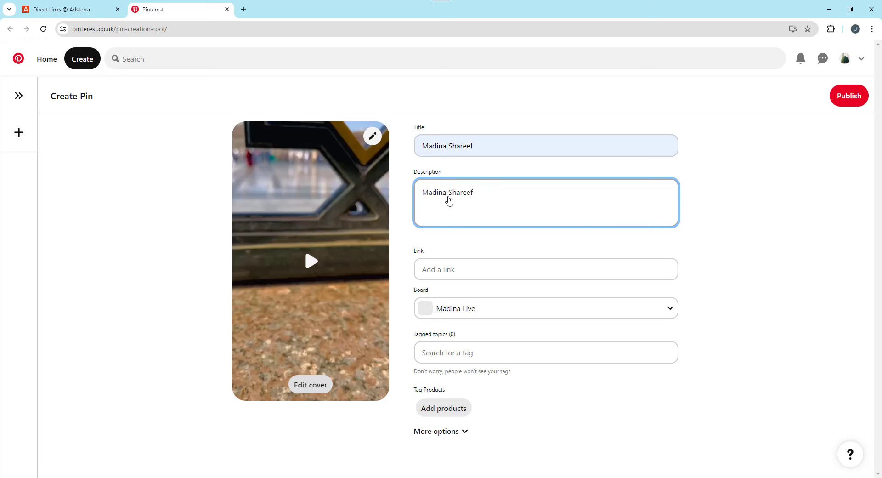
Step: Copy the DirectLink_2 URL from Adsterra and paste it as the pin's link on Pinterest
{"action": "left_click", "coordinate": [439, 272]}
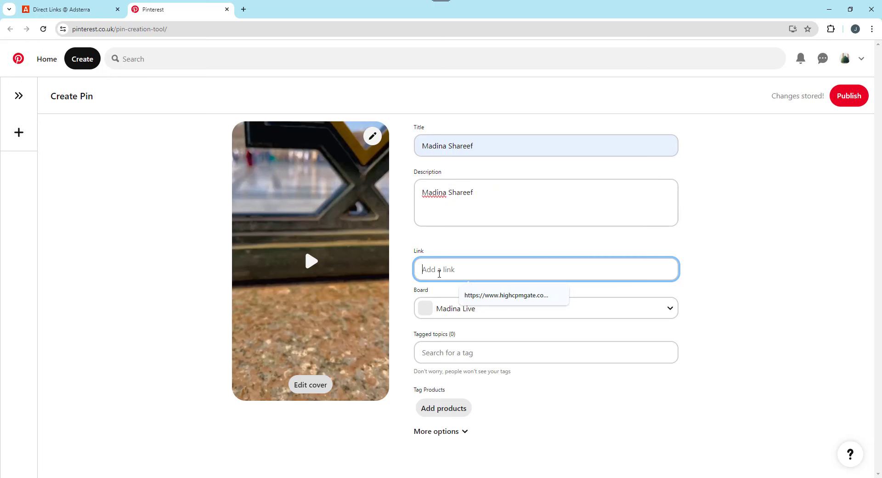
{"action": "left_click", "coordinate": [46, 7]}
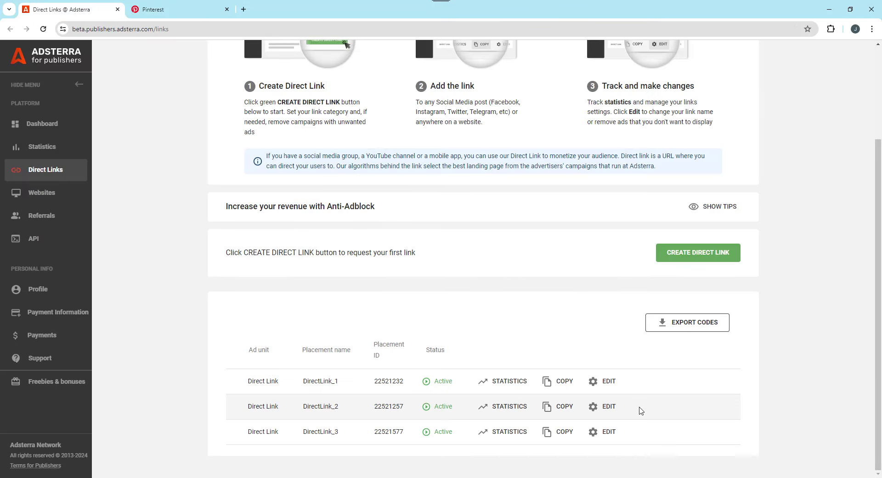
{"action": "left_click", "coordinate": [560, 407]}
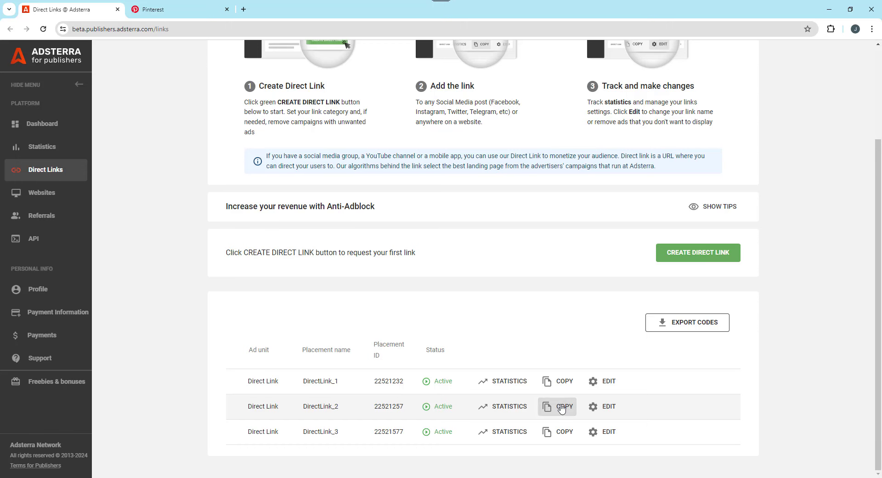
{"action": "left_click", "coordinate": [152, 9]}
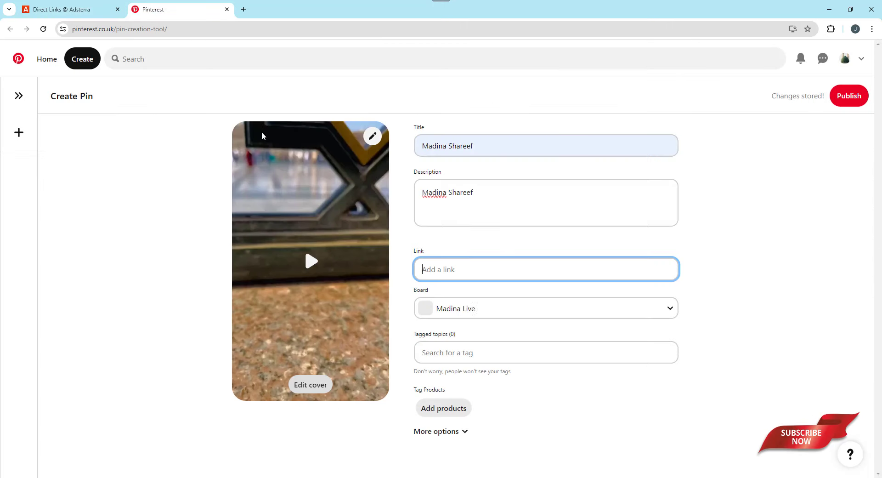
{"action": "left_click", "coordinate": [448, 274]}
{"action": "key", "text": "ctrl+v"}
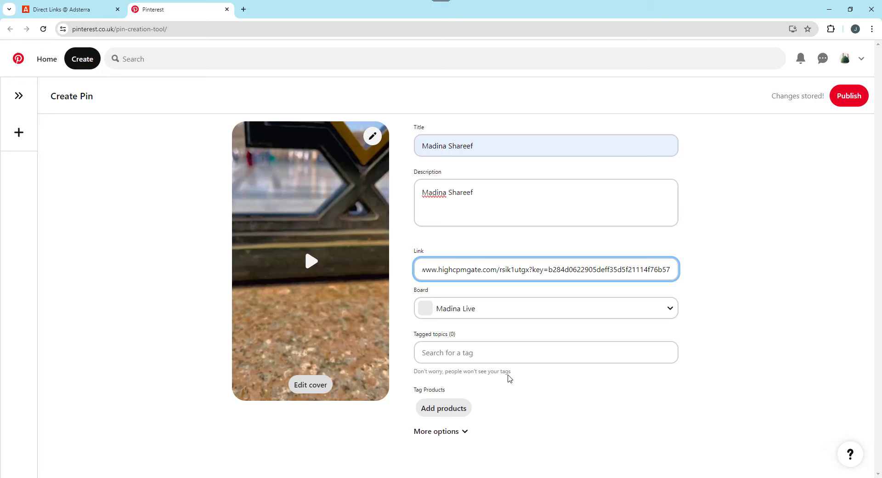
Step: Search the tagged topics for makkah and add the matching makkah tag to the pin
{"action": "left_click", "coordinate": [462, 353]}
{"action": "type", "text": "makkah"}
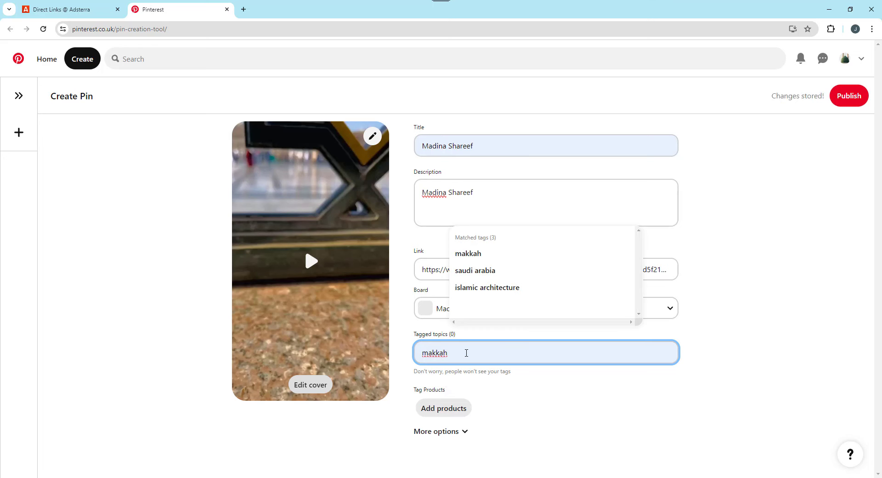
{"action": "left_click", "coordinate": [472, 252]}
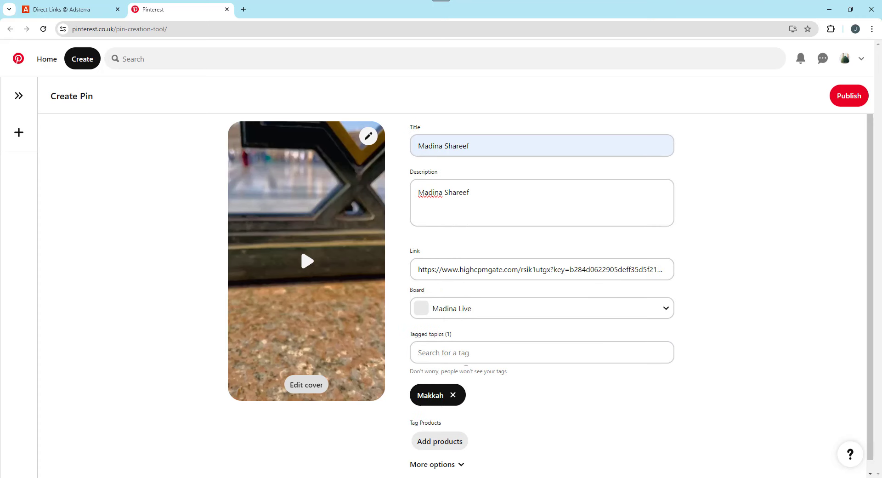
{"action": "left_click", "coordinate": [473, 353]}
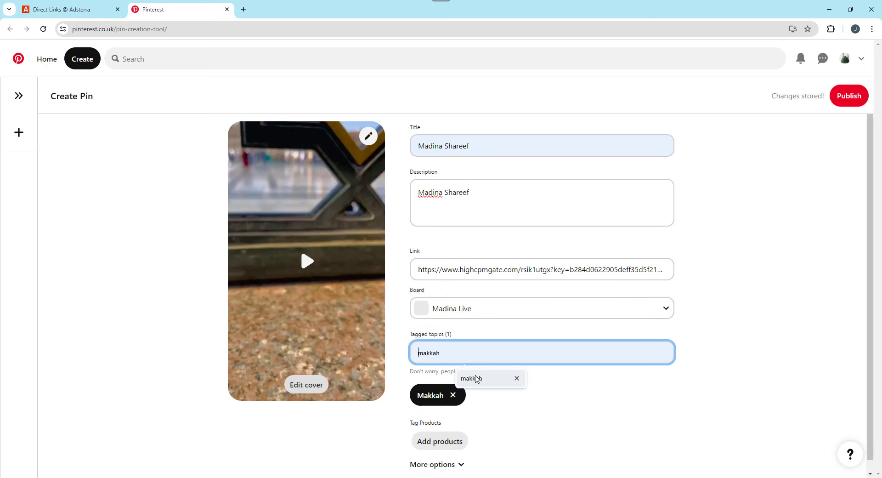
{"action": "left_click", "coordinate": [592, 399]}
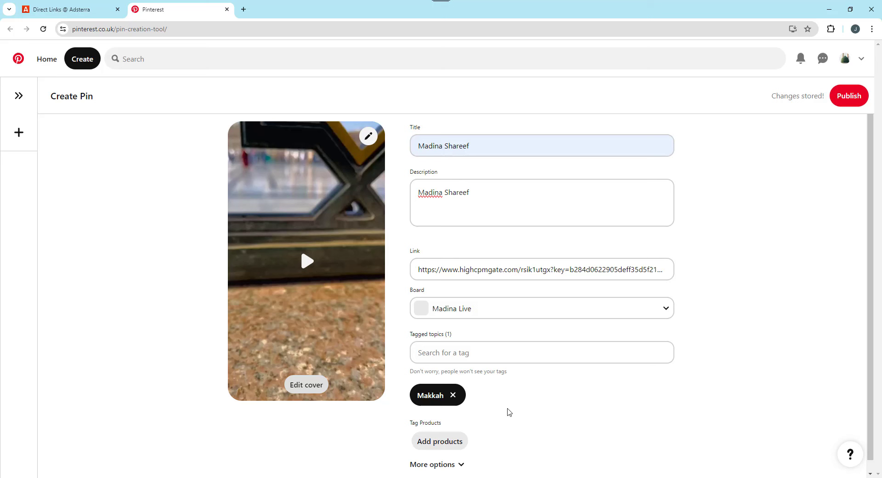
Step: Publish the Madina Shareef pin and open its published page
{"action": "scroll", "coordinate": [524, 412], "scroll_direction": "down", "scroll_amount": 1}
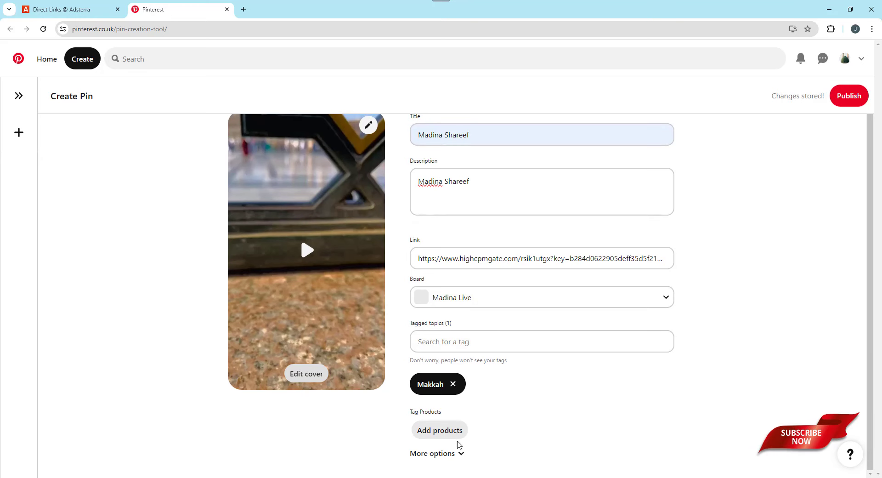
{"action": "scroll", "coordinate": [555, 405], "scroll_direction": "up", "scroll_amount": 1}
{"action": "left_click", "coordinate": [857, 89]}
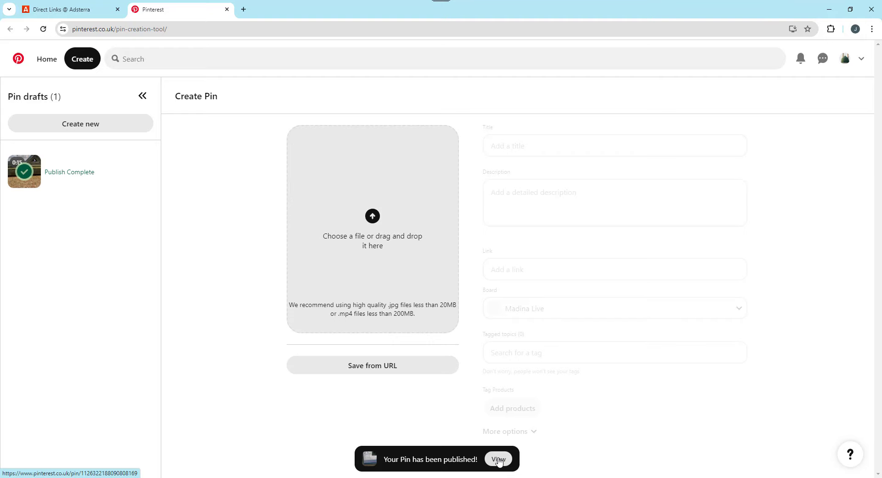
{"action": "left_click", "coordinate": [498, 459]}
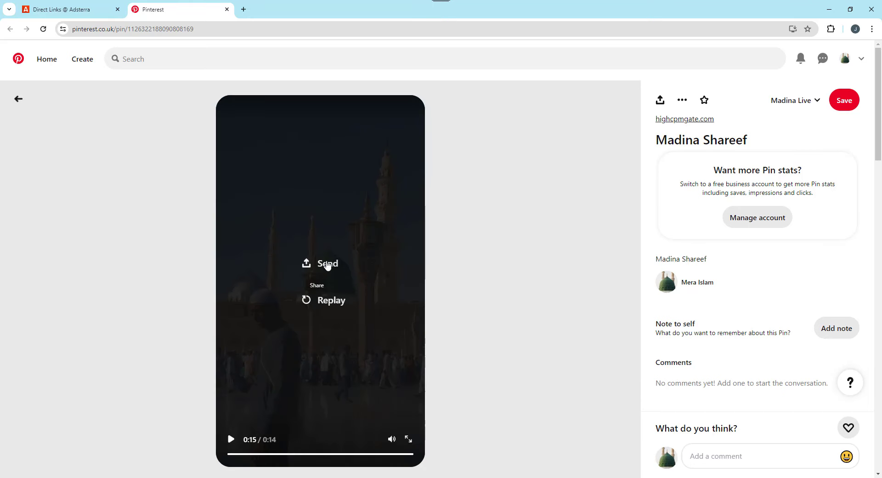
Step: View the SSSTik TikTok Downloader page and replay the video of the published pin
{"action": "left_click", "coordinate": [327, 304]}
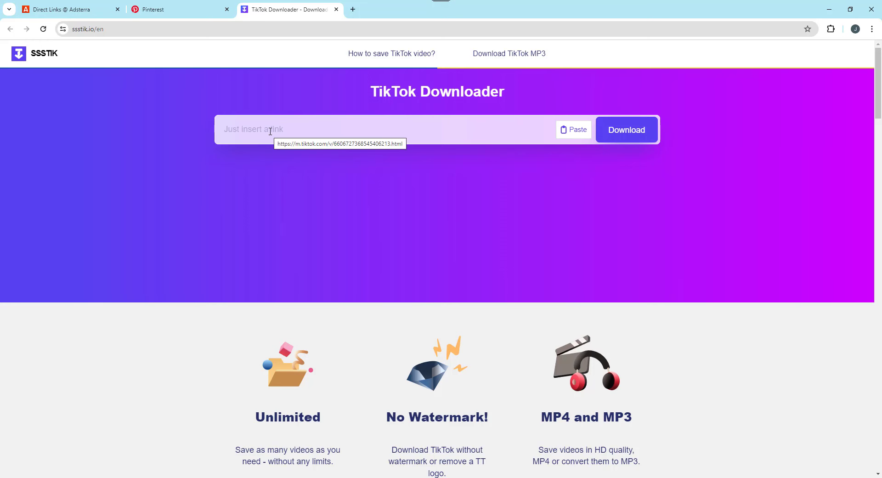
{"action": "left_click", "coordinate": [270, 132]}
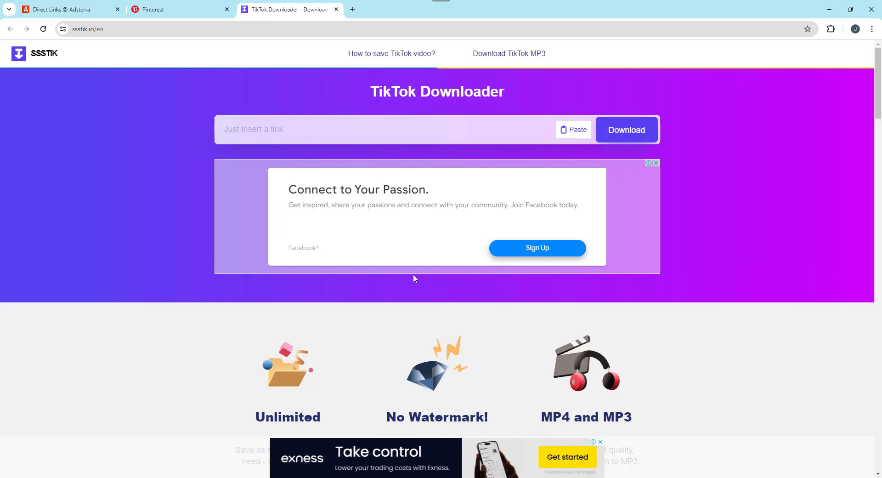
{"action": "left_click", "coordinate": [189, 6]}
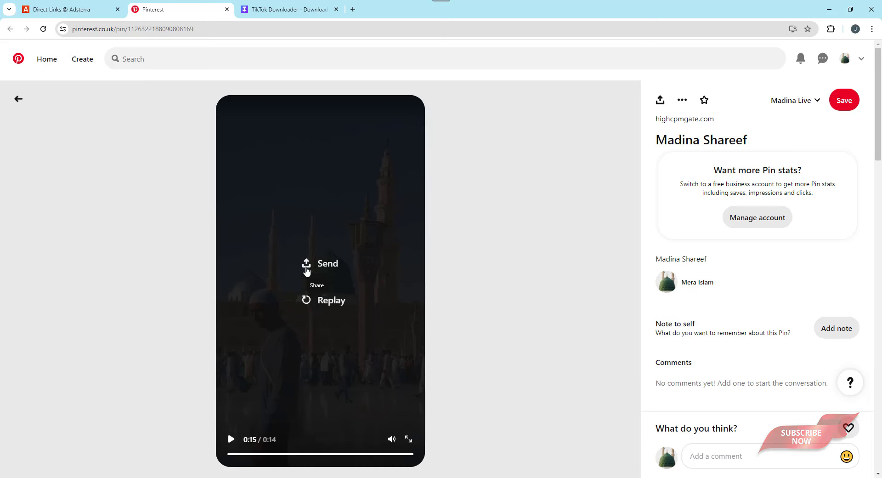
{"action": "left_click", "coordinate": [322, 301]}
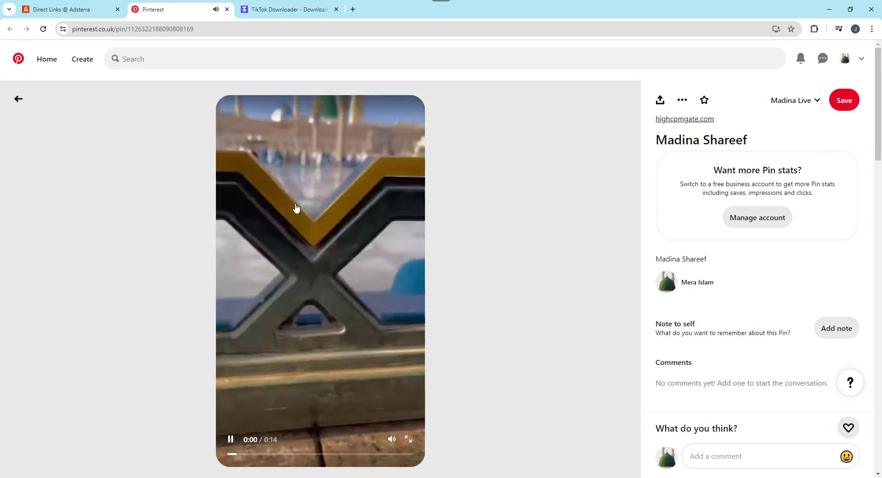